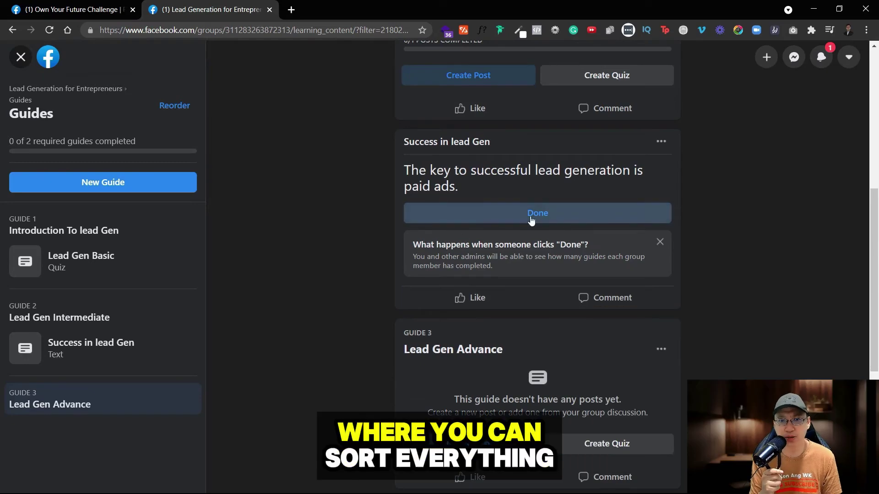
- Mark the Success in lead Gen post as done and scroll through the lead-generation guides
left_click(531, 213)
scroll(538, 266, "up", 4)
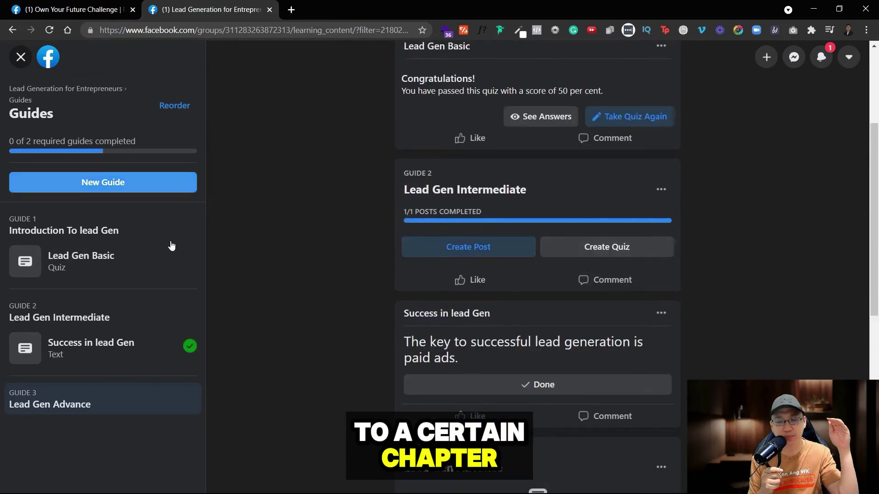
scroll(569, 307, "up", 4)
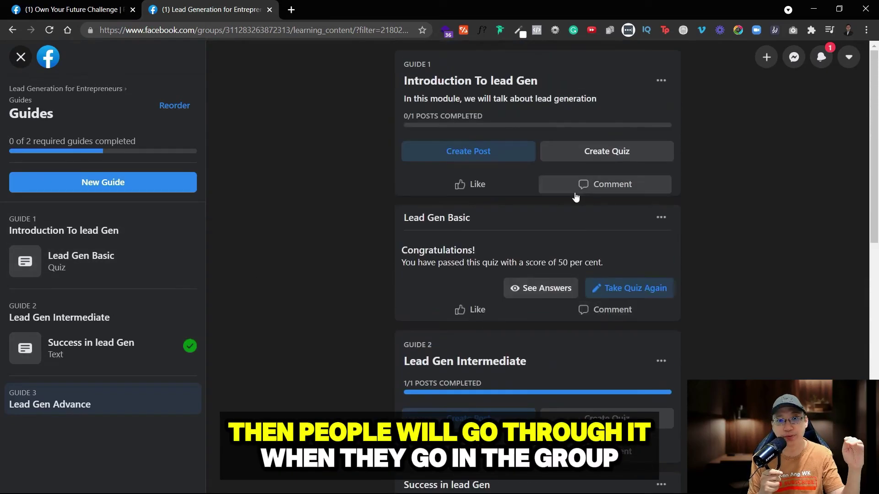
scroll(576, 196, "down", 8)
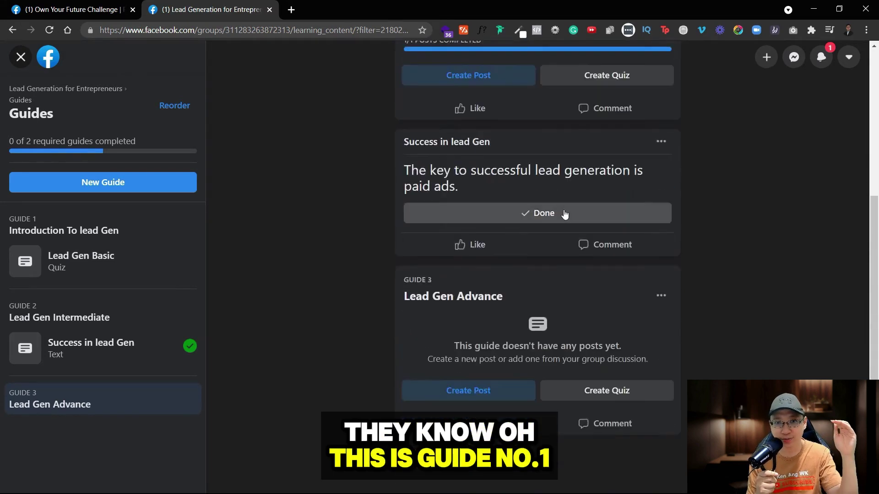
scroll(564, 214, "up", 7)
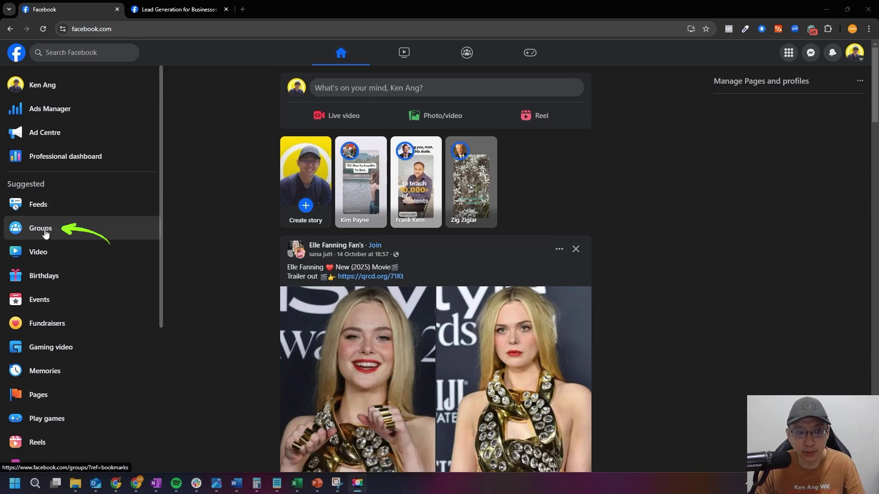
- Go to Groups from the main menu and open the managed group Lead Generation for Businesses
scroll(45, 234, "down", 5)
scroll(50, 270, "up", 3)
scroll(50, 270, "up", 2)
left_click(789, 54)
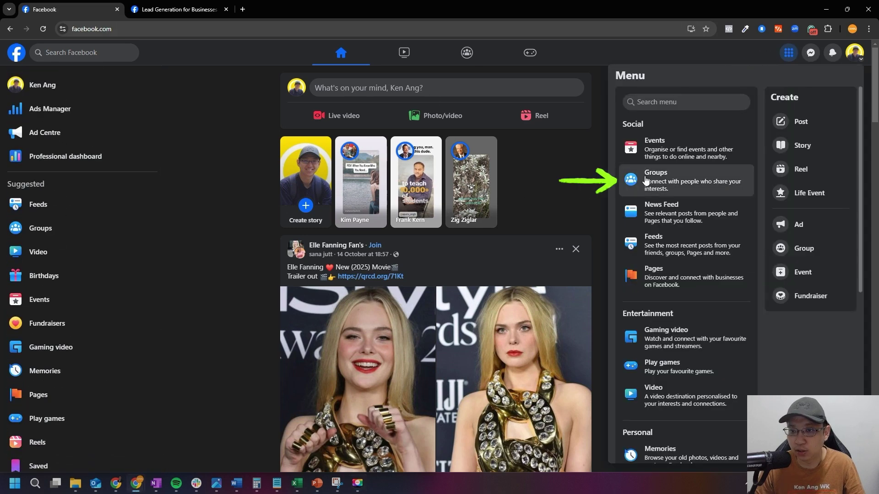
left_click(669, 180)
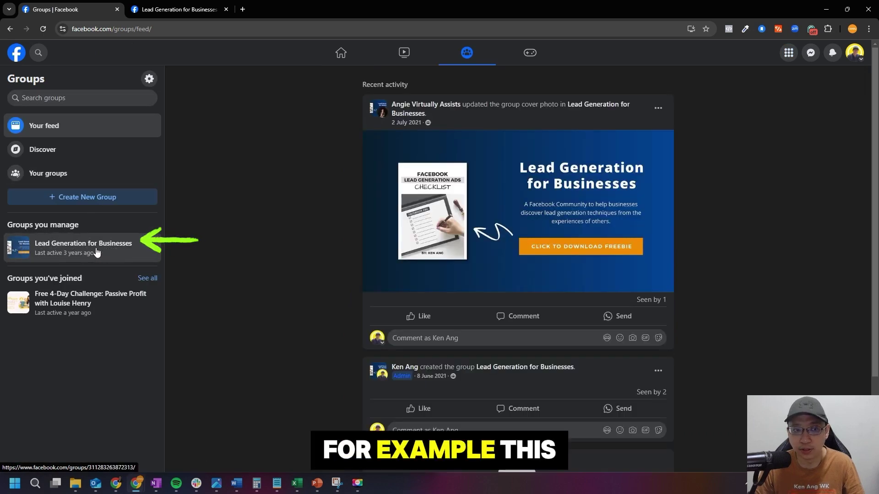
left_click(97, 250)
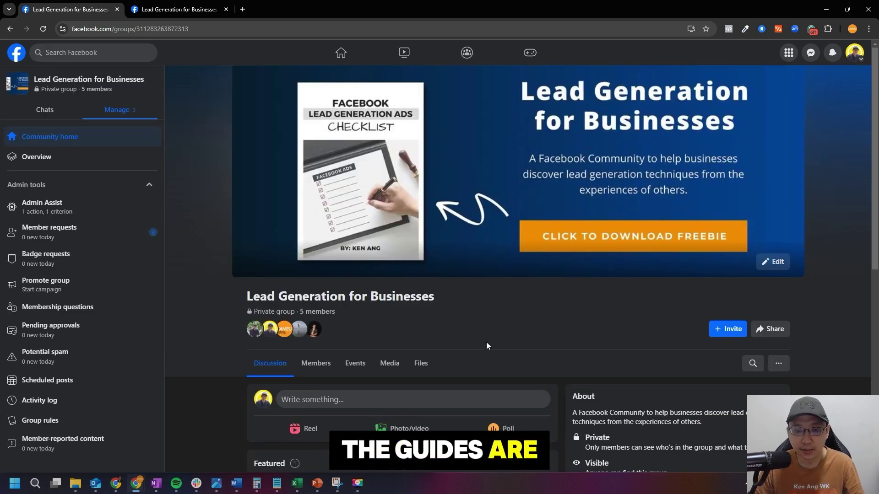
- Under Group settings > Add features, add the Learning feature set and open its Guides settings
scroll(91, 247, "down", 7)
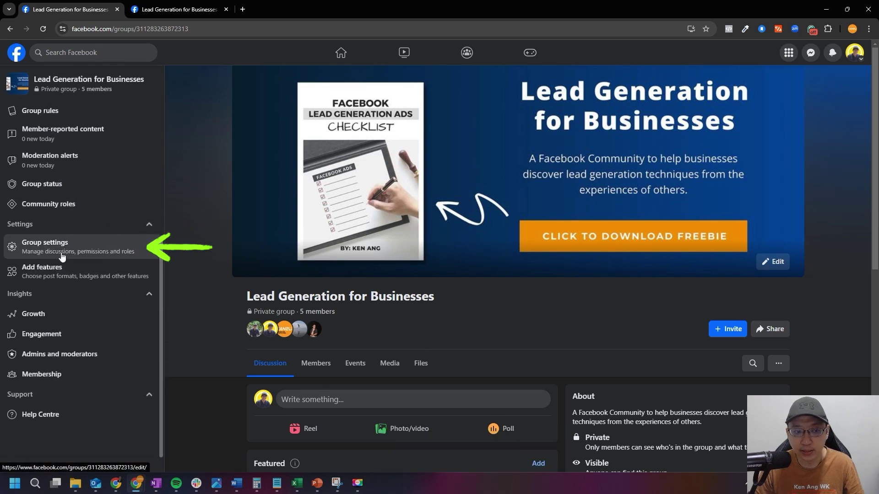
left_click(68, 249)
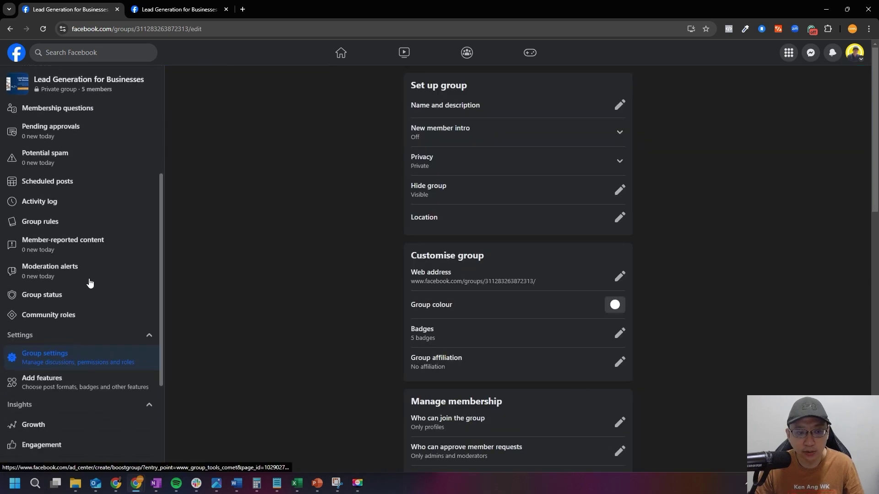
scroll(71, 277, "down", 2)
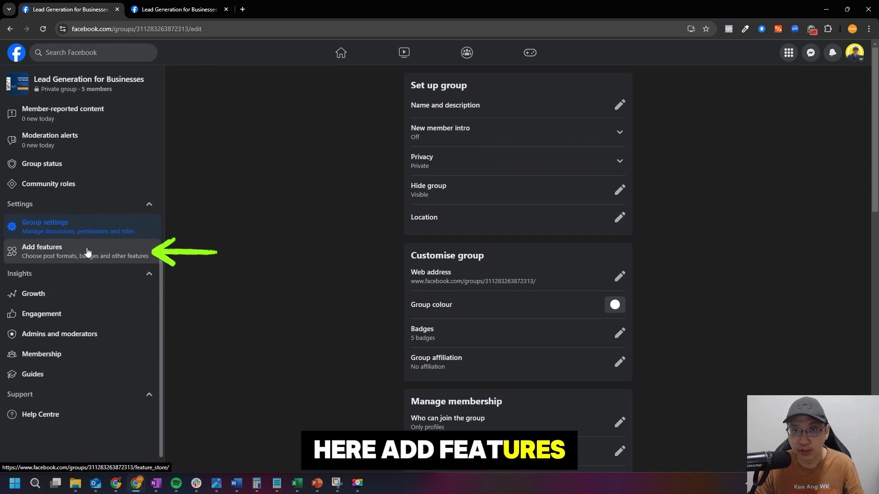
left_click(87, 253)
scroll(390, 335, "down", 3)
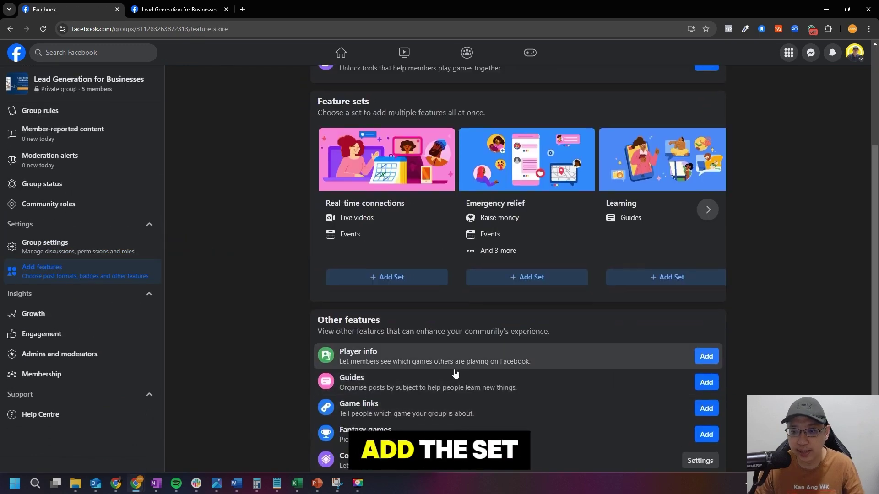
left_click(709, 194)
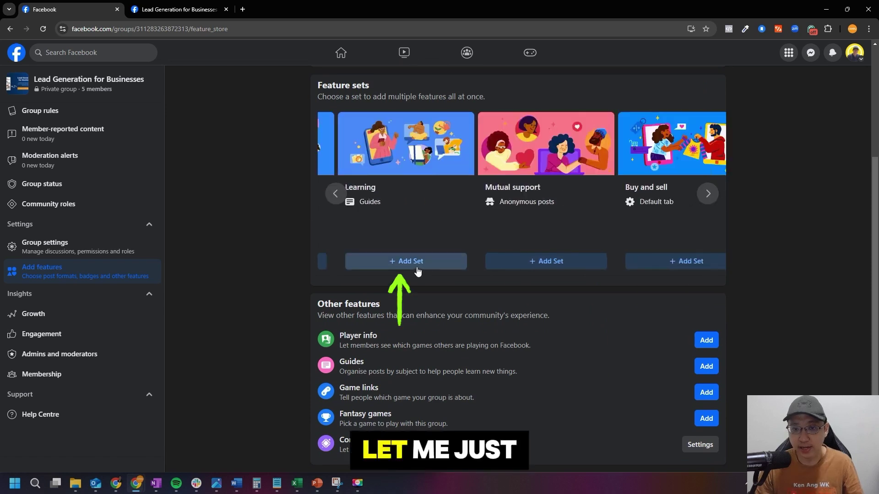
left_click(417, 267)
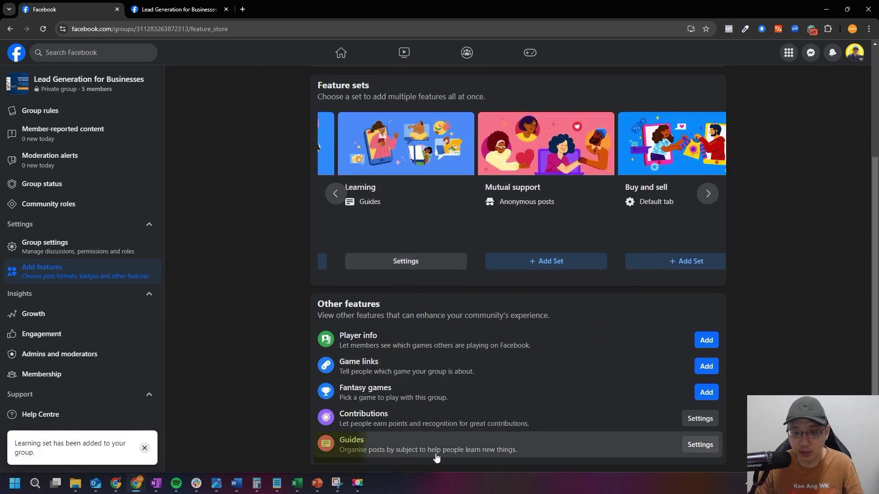
left_click(700, 445)
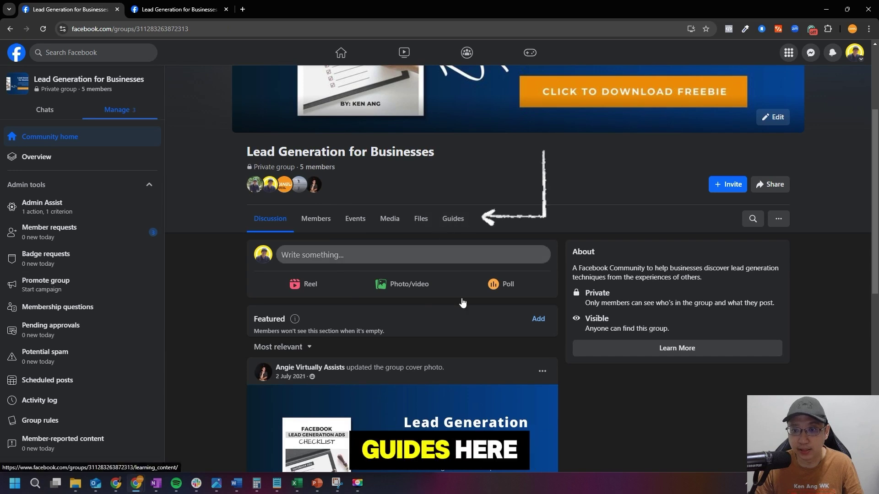
- Start a guide named 'Lead Generation 1' described as learning the basics of Lead Generation
left_click(453, 218)
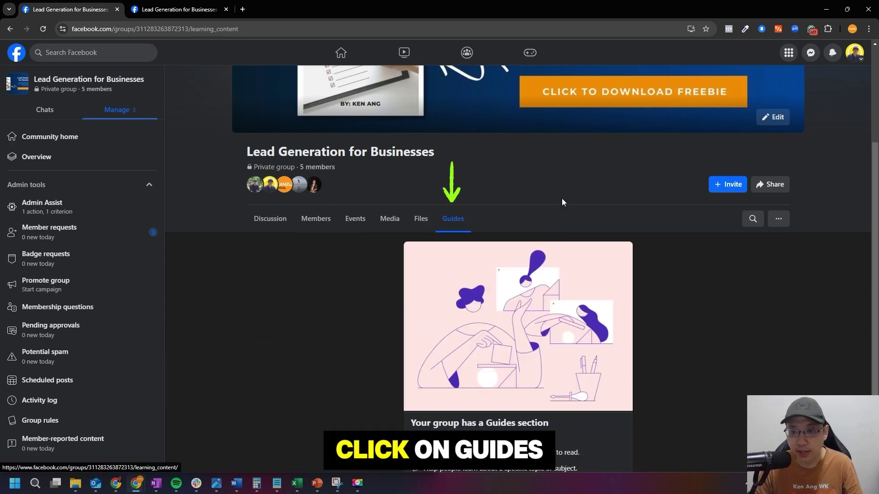
scroll(637, 320, "down", 1)
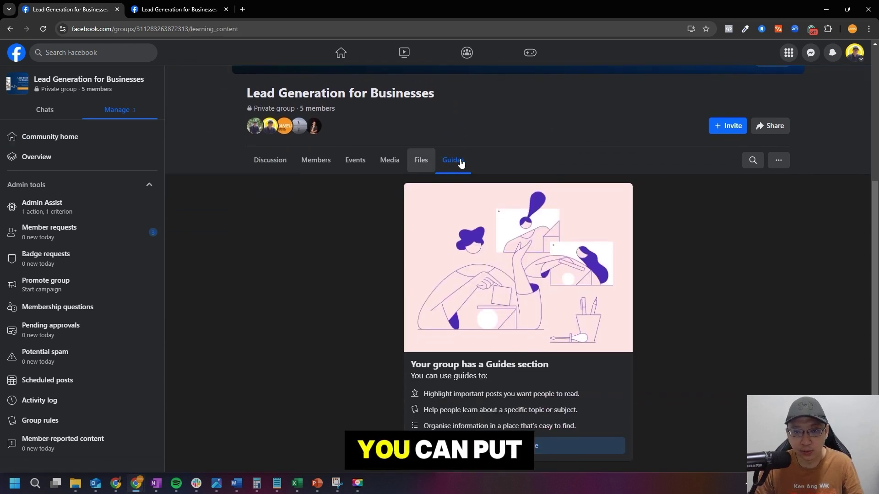
scroll(650, 326, "down", 1)
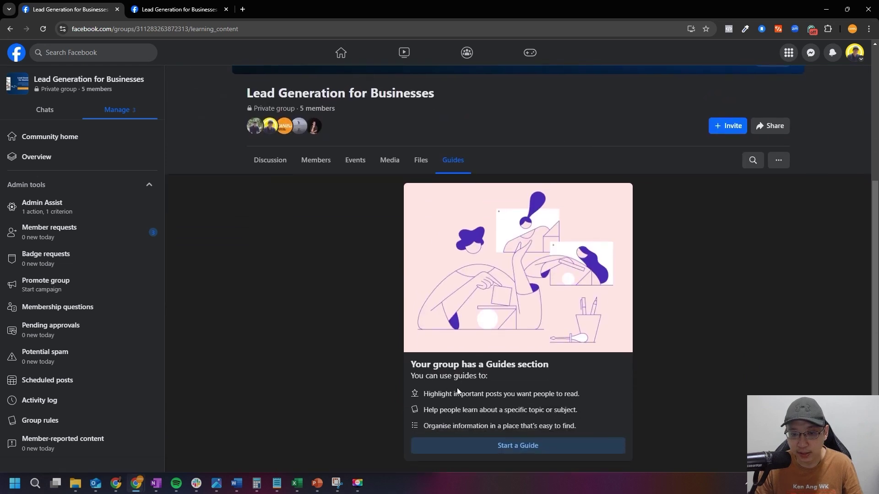
left_click(576, 395)
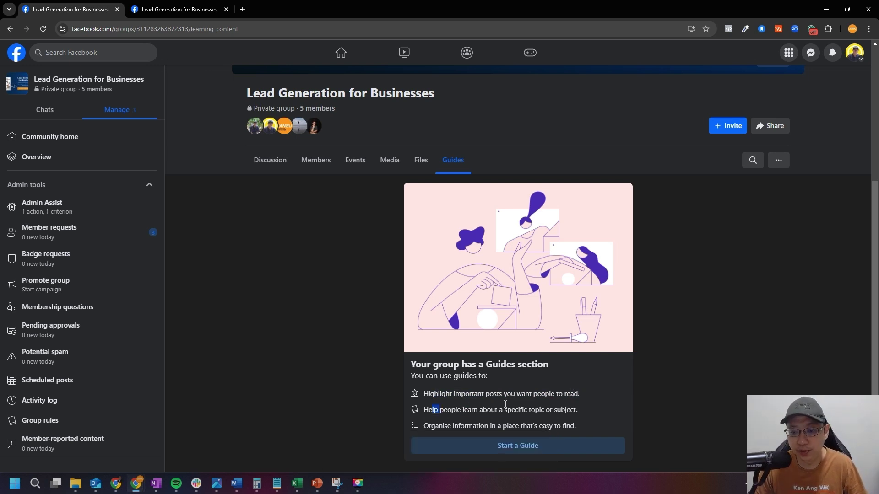
left_click(576, 409)
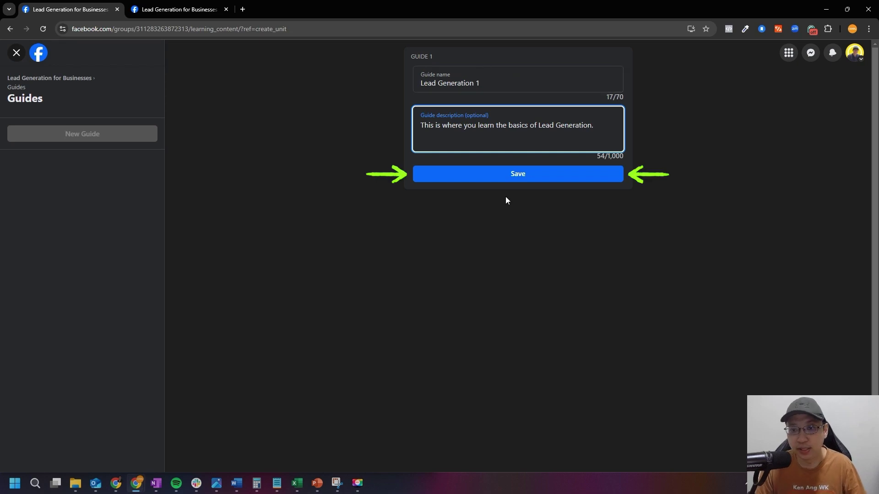
- Save the new Lead Generation 1 guide
left_click(521, 179)
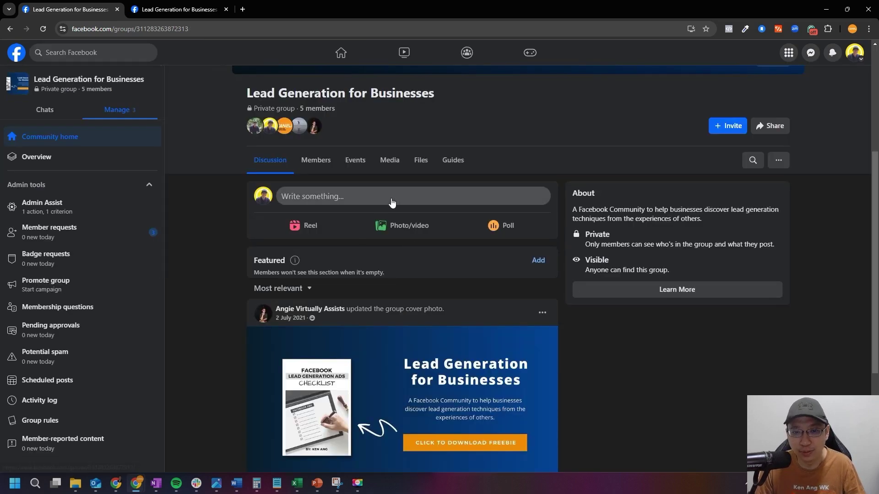
- Publish a post explaining a lead is a business prospect who could potentially turn into a client
left_click(403, 197)
type("A lead is a prospect that you have for your business which could potentially turn into a client.")
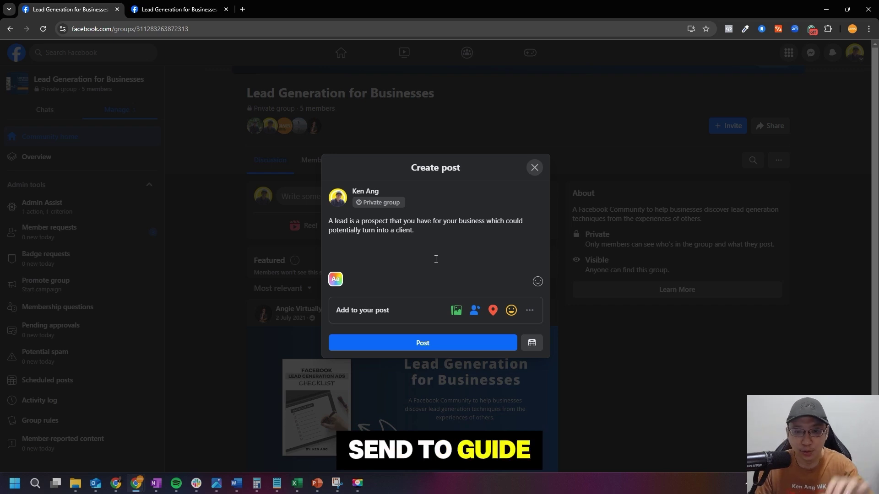
left_click(530, 351)
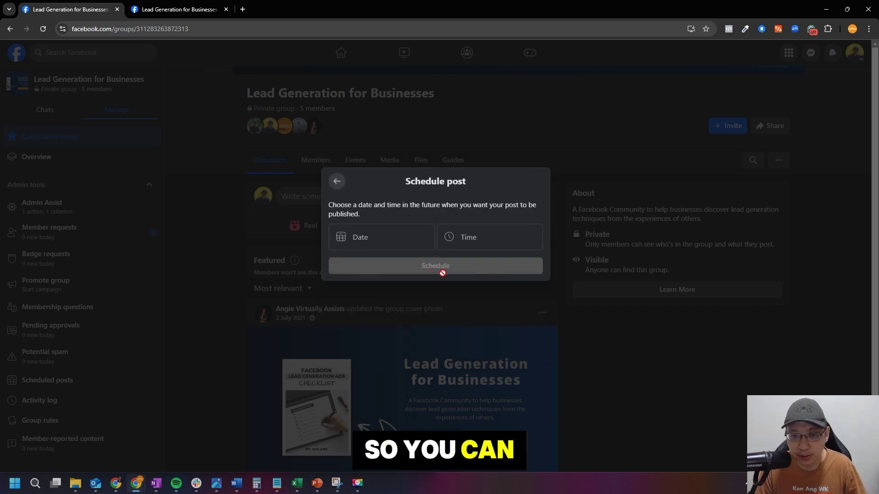
left_click(336, 182)
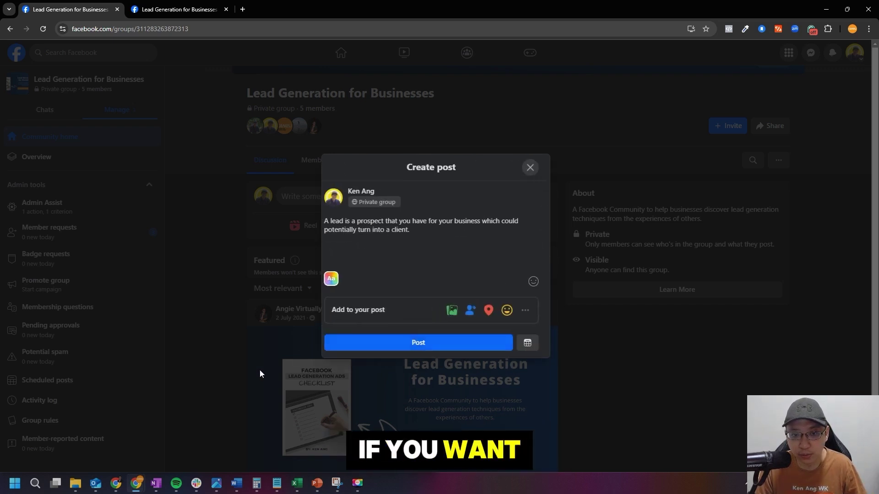
left_click(427, 343)
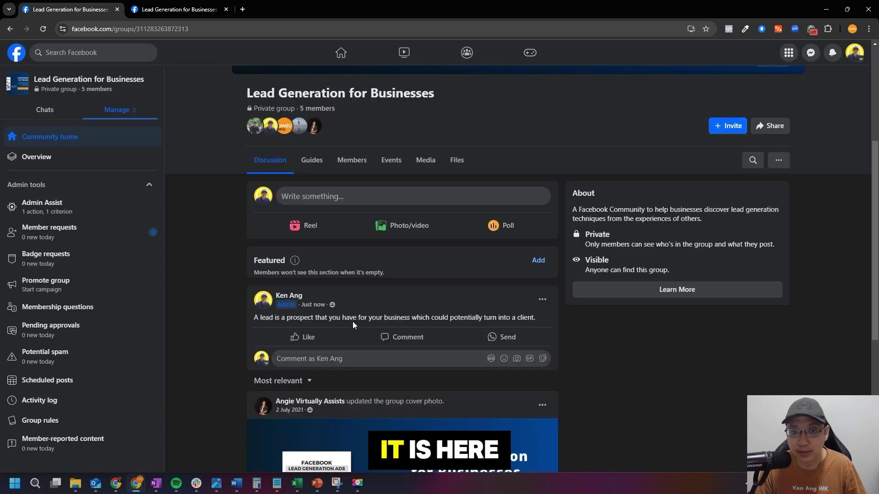
- Add the new post to the Lead Generation 1 guide with the title 'What is a Lead?'
left_click(543, 301)
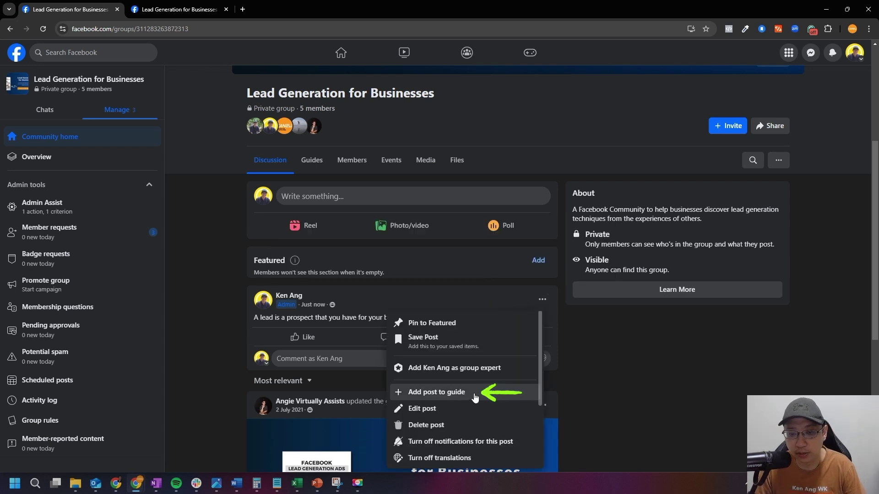
left_click(474, 398)
left_click(389, 218)
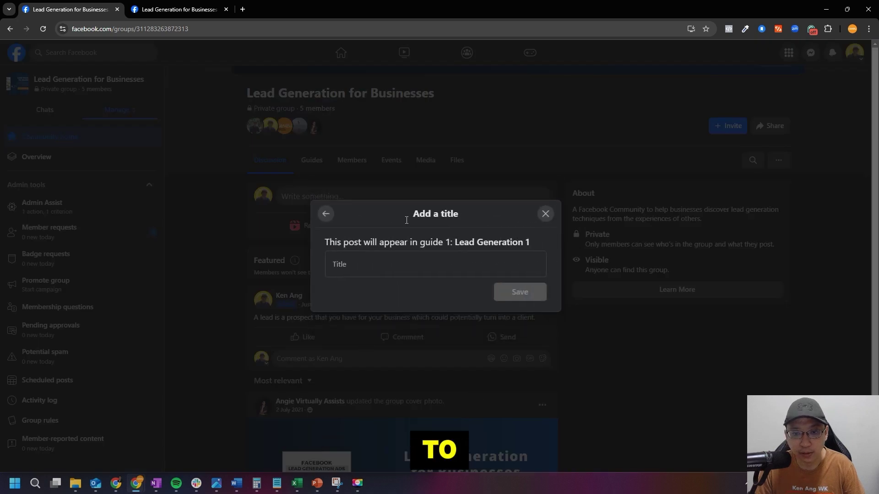
left_click(413, 268)
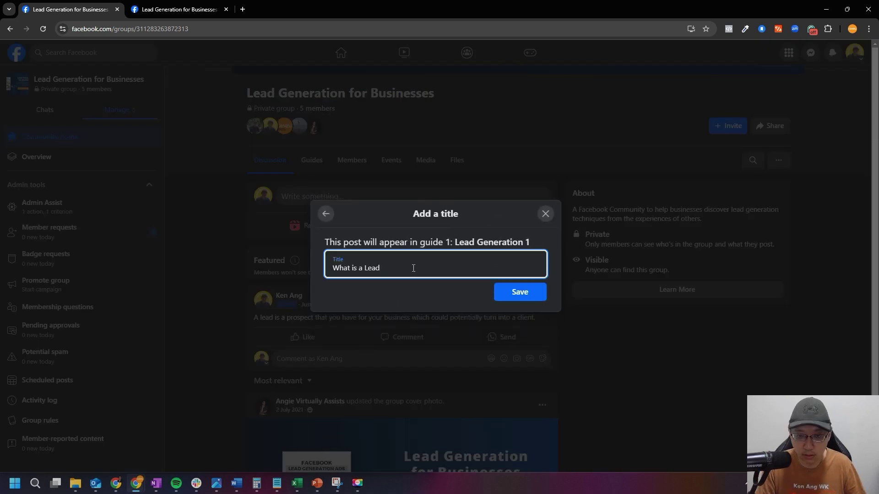
left_click(520, 293)
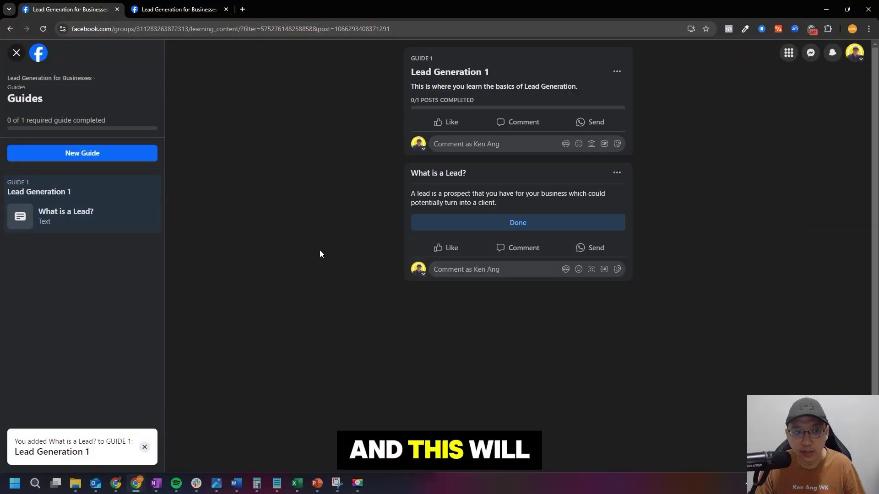
- Mark the What is a Lead? post as done in the guide
left_click(507, 224)
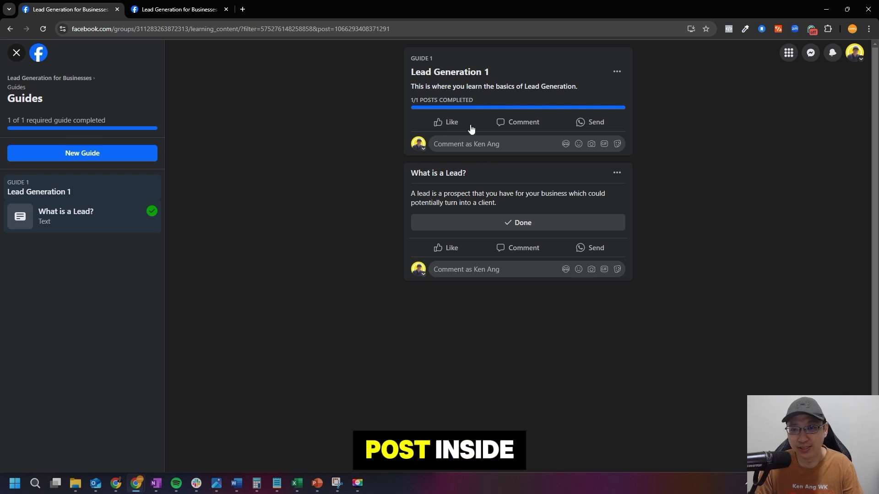
left_click(616, 72)
left_click(615, 72)
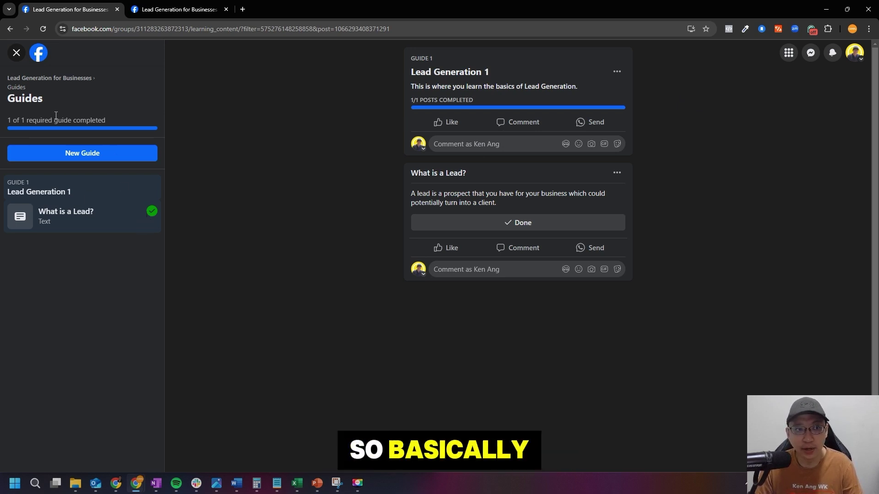
left_click(70, 79)
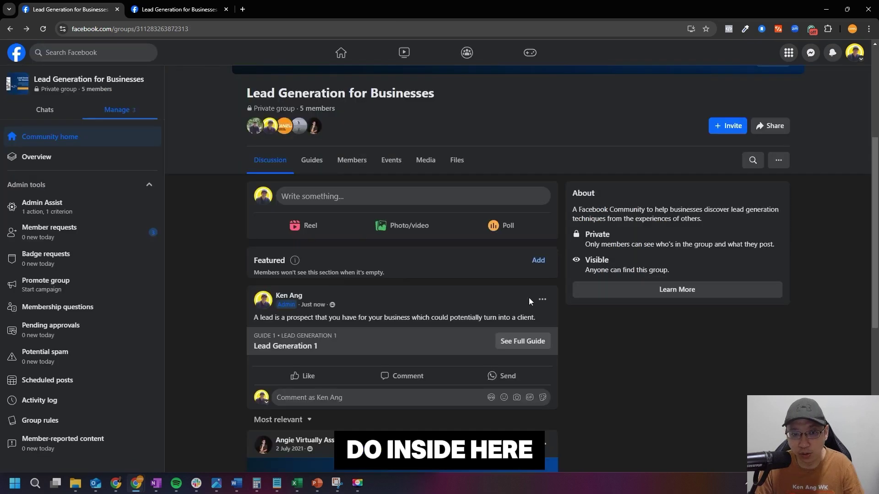